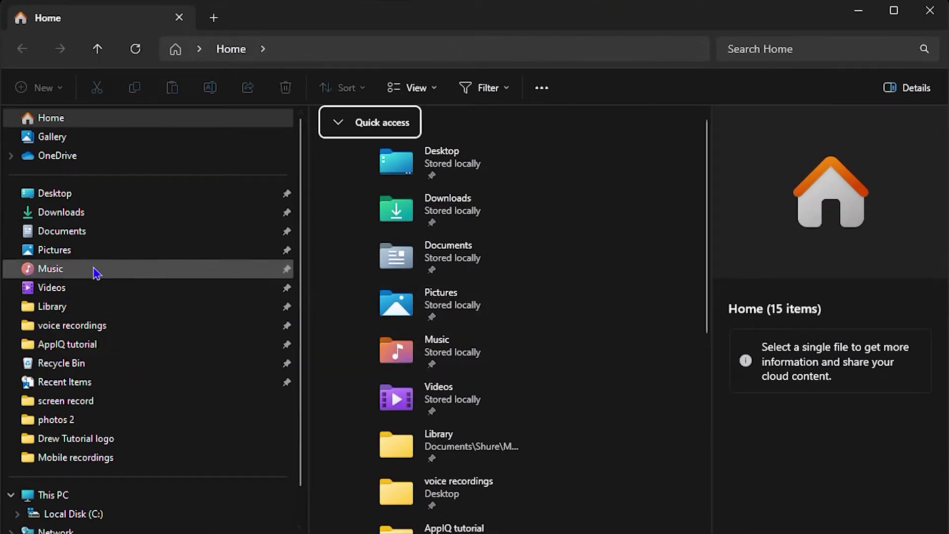
Show sodapdf-converted.pdf's details in Downloads, briefly checking TEXT TO PDF.txt as well.
click(76, 217)
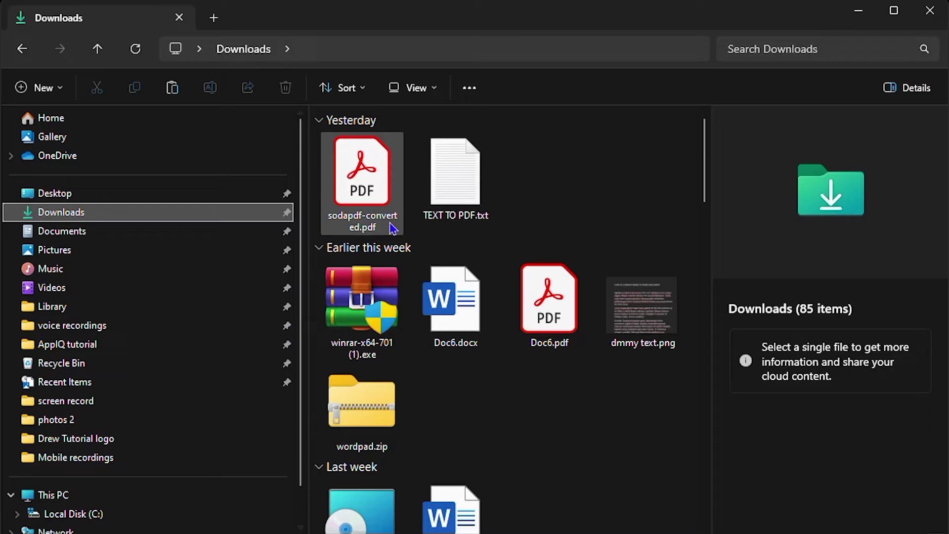
click(357, 195)
click(482, 204)
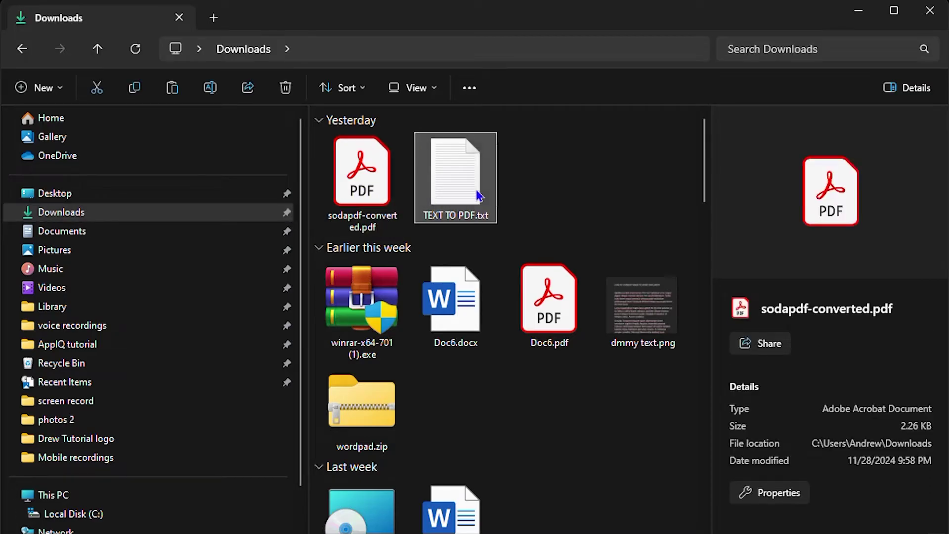
click(390, 200)
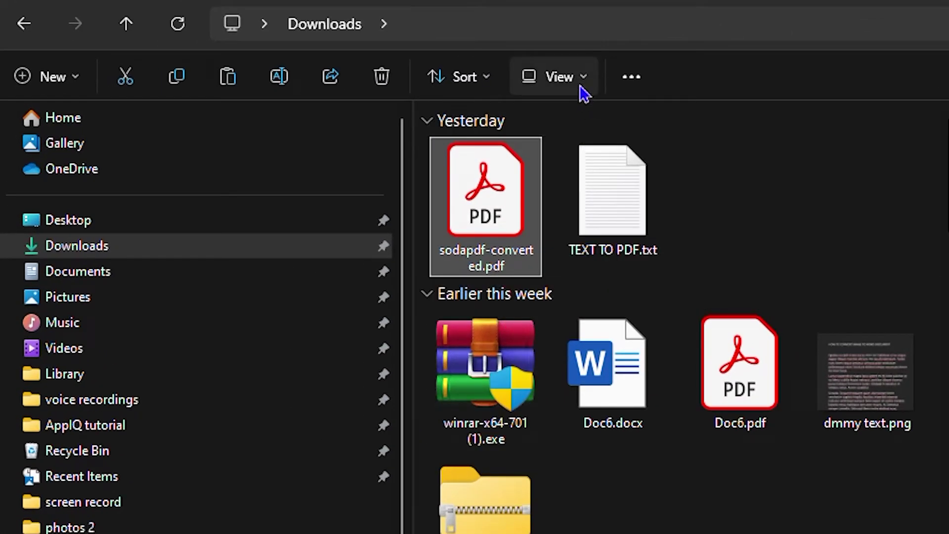
Switch the side pane from Details to Preview pane to show file contents.
click(582, 82)
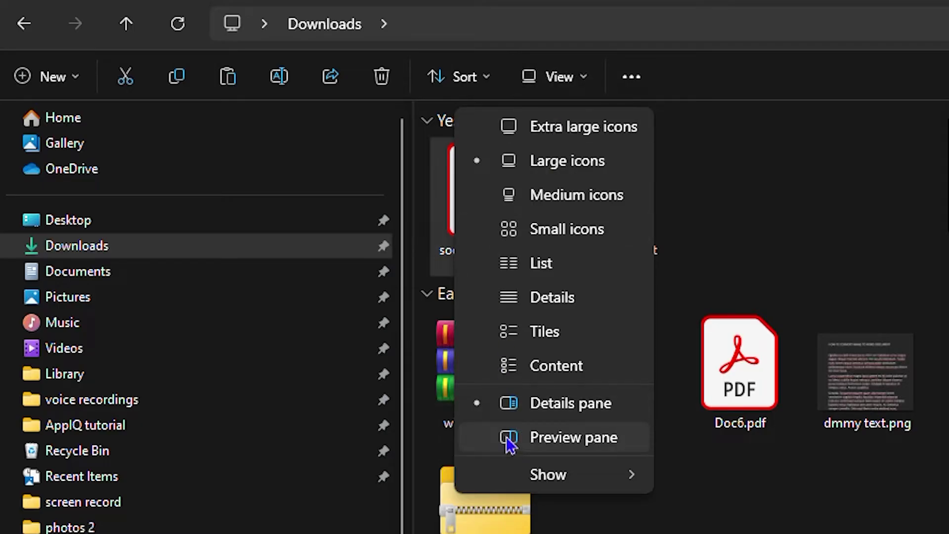
click(509, 437)
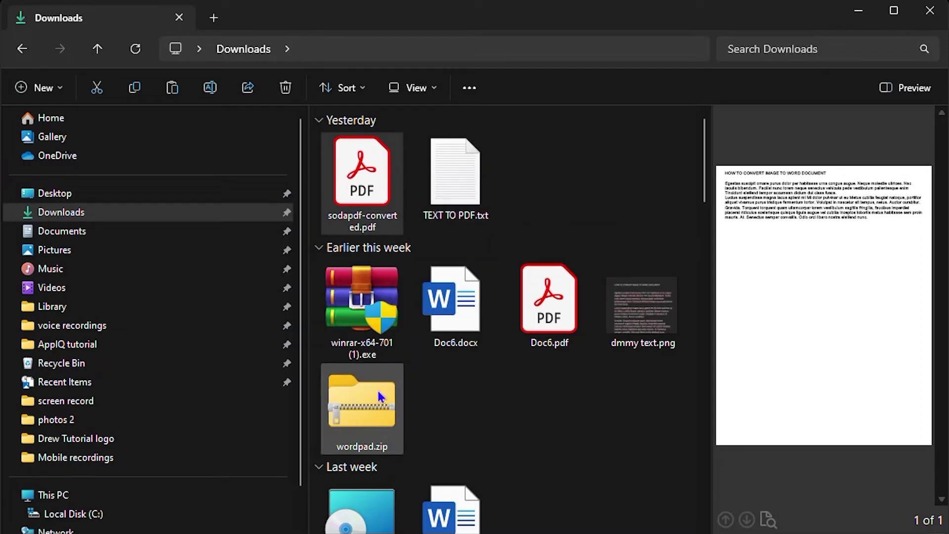
click(444, 305)
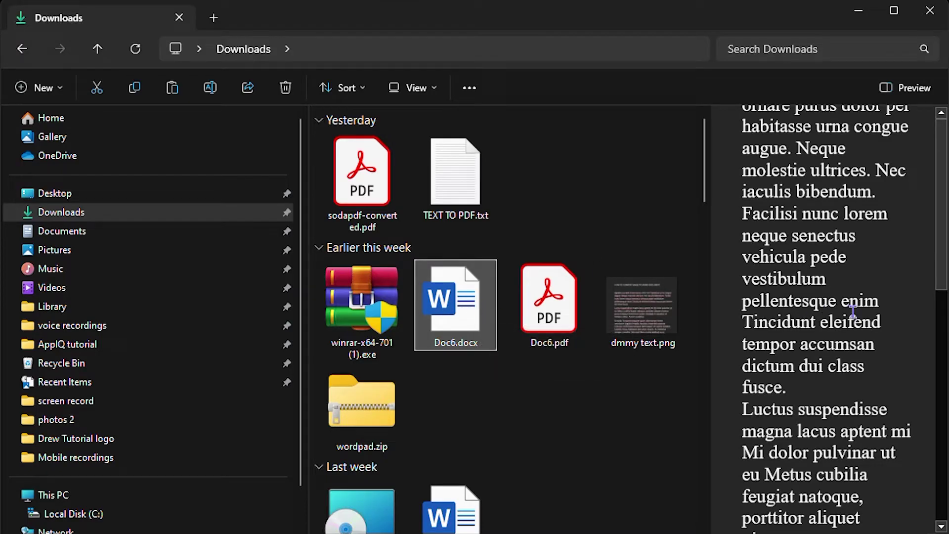
click(623, 318)
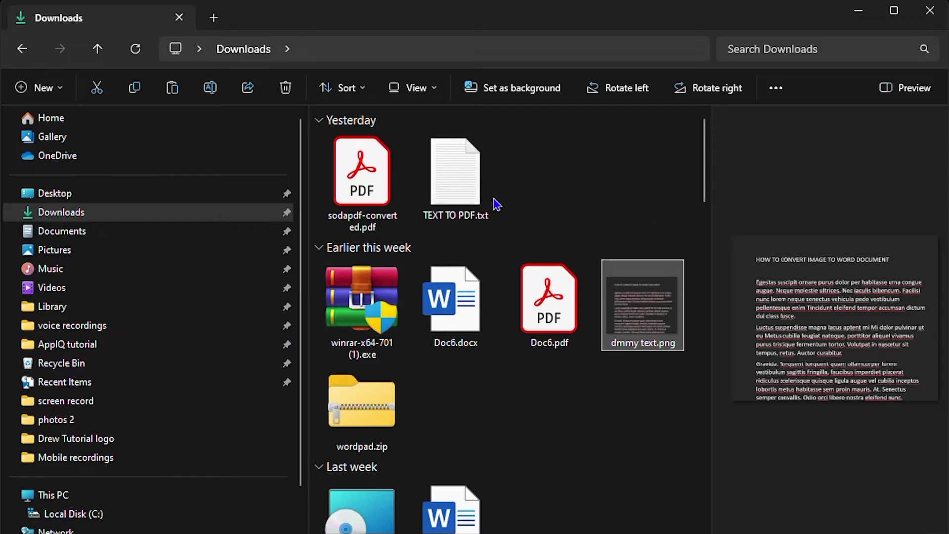
scroll(357, 186, down, 10)
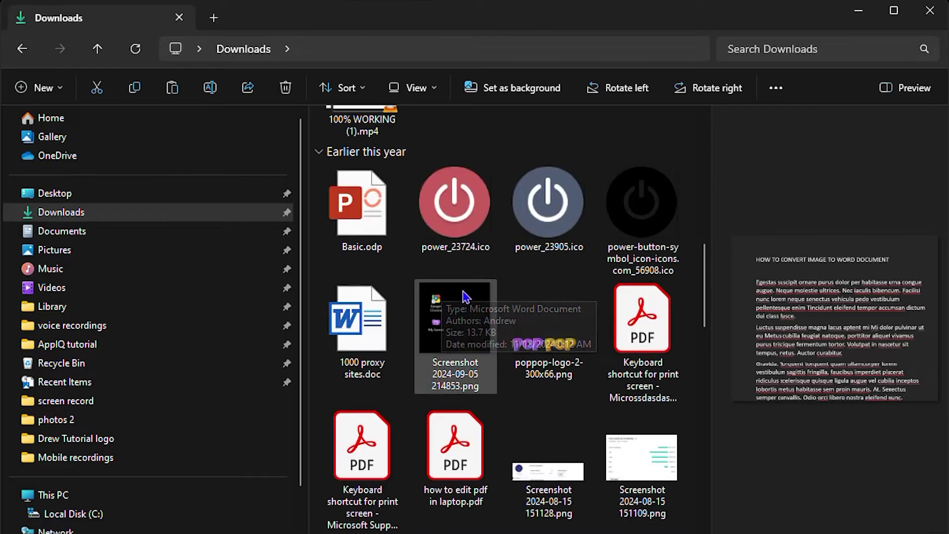
click(356, 207)
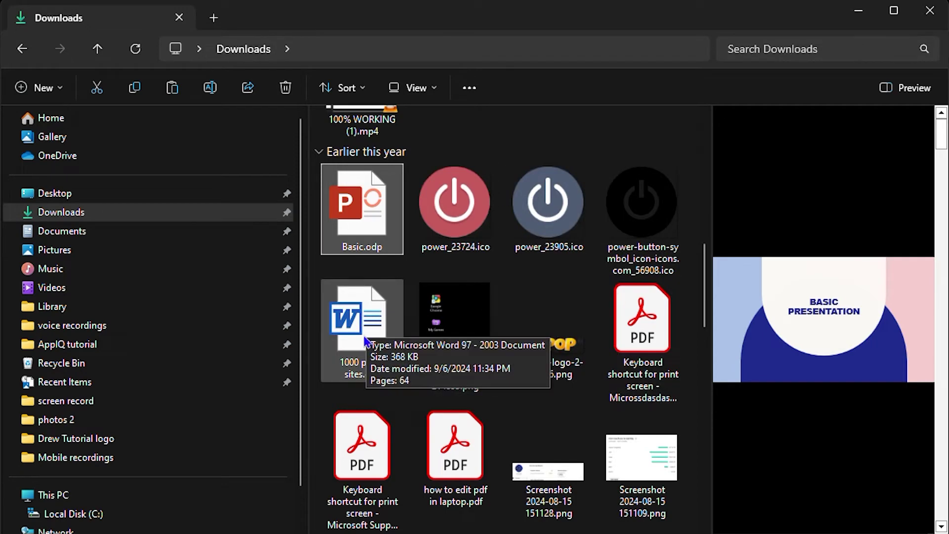
click(445, 481)
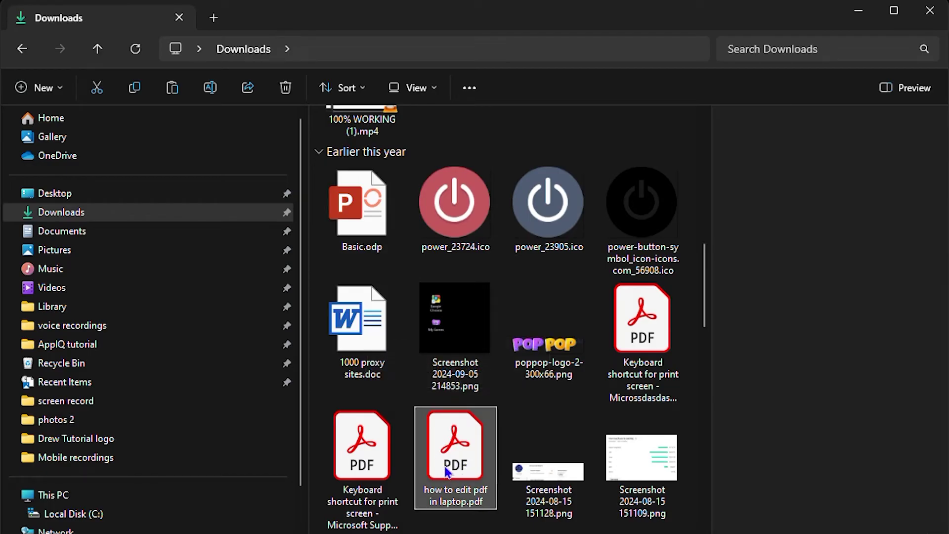
click(364, 457)
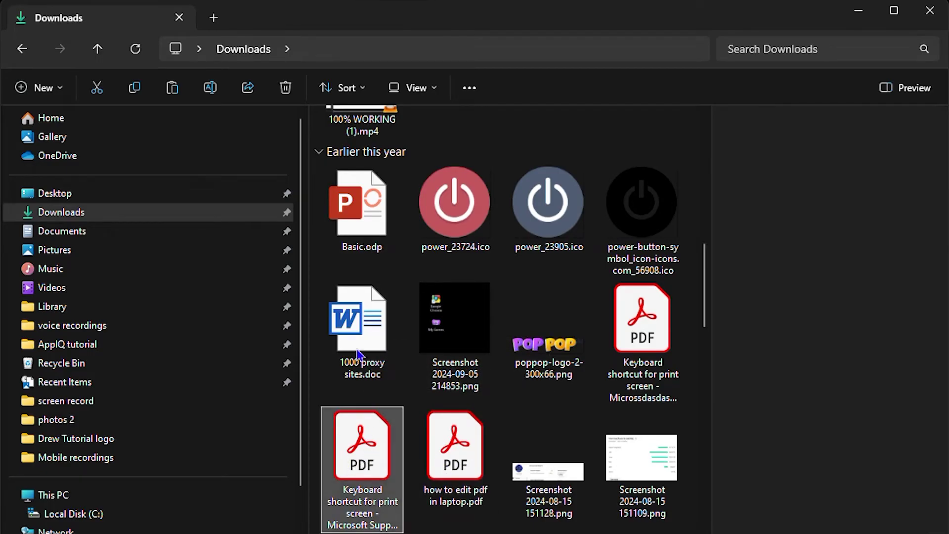
click(360, 355)
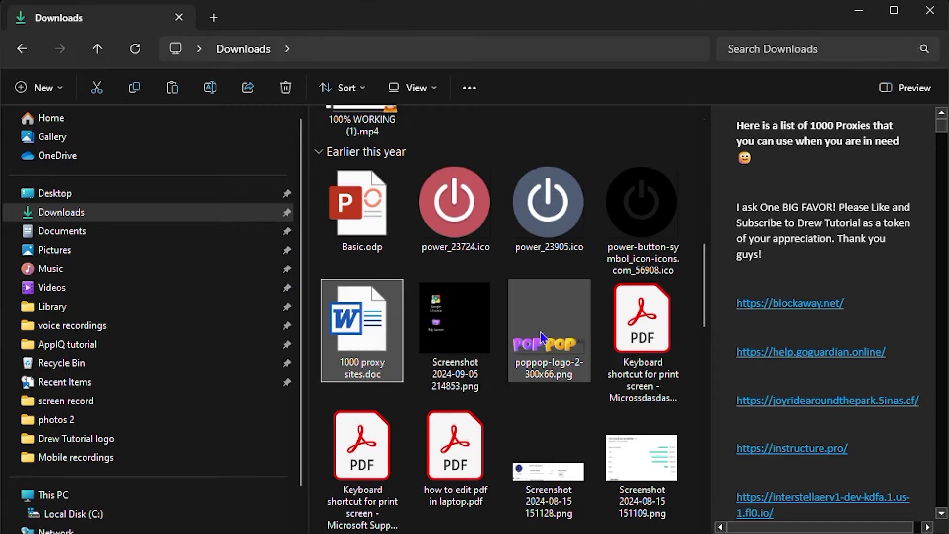
scroll(546, 338, up, 5)
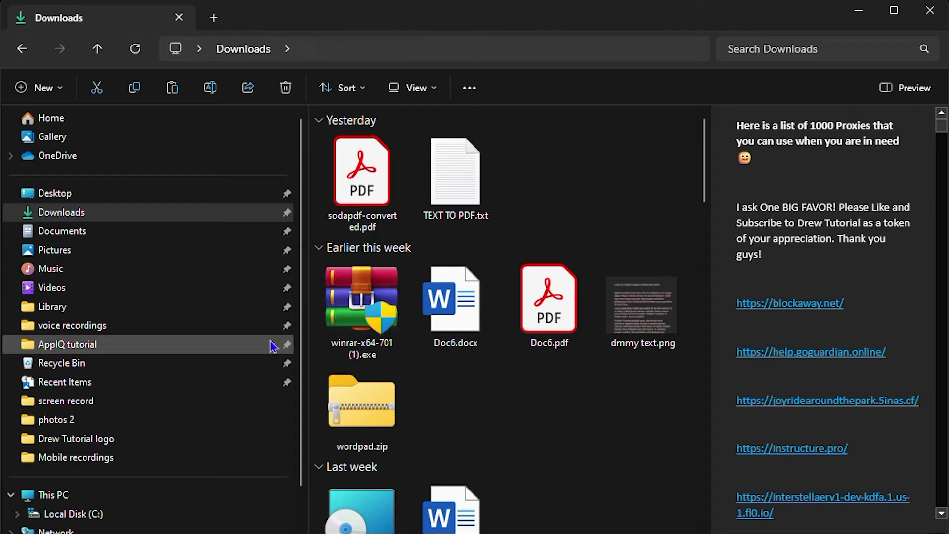
Select Doc6.pdf so its page renders in the Preview pane.
click(549, 311)
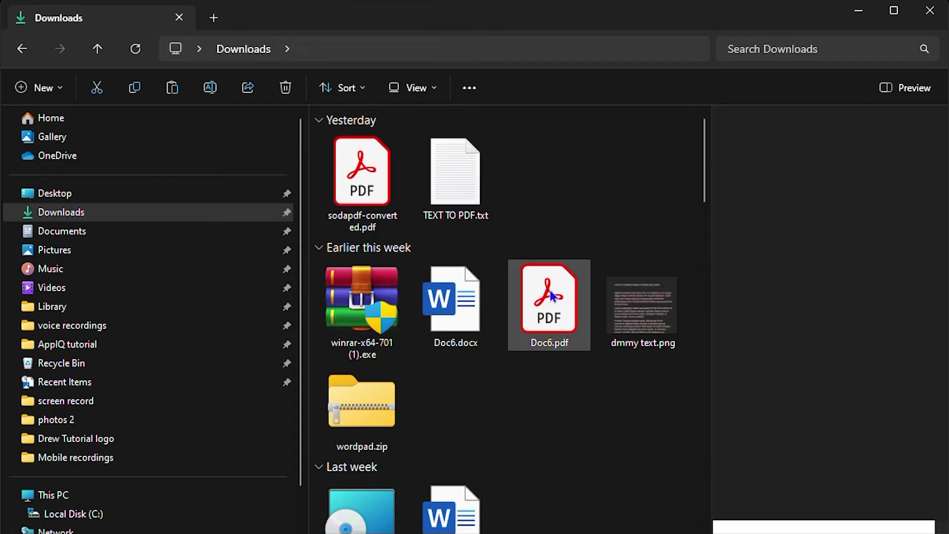